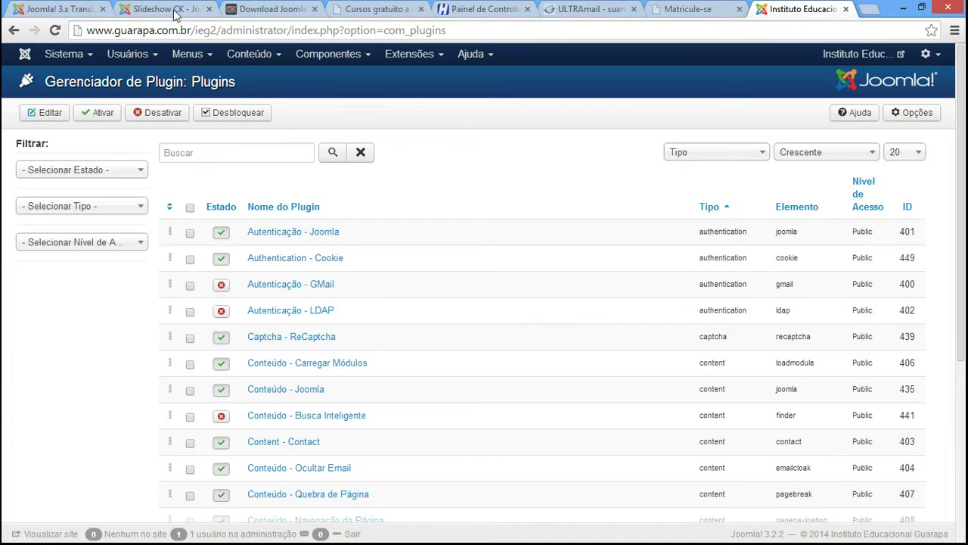
Open the user manager and look over the fields of the Matricule-se registration form on the public site.
left_click(143, 56)
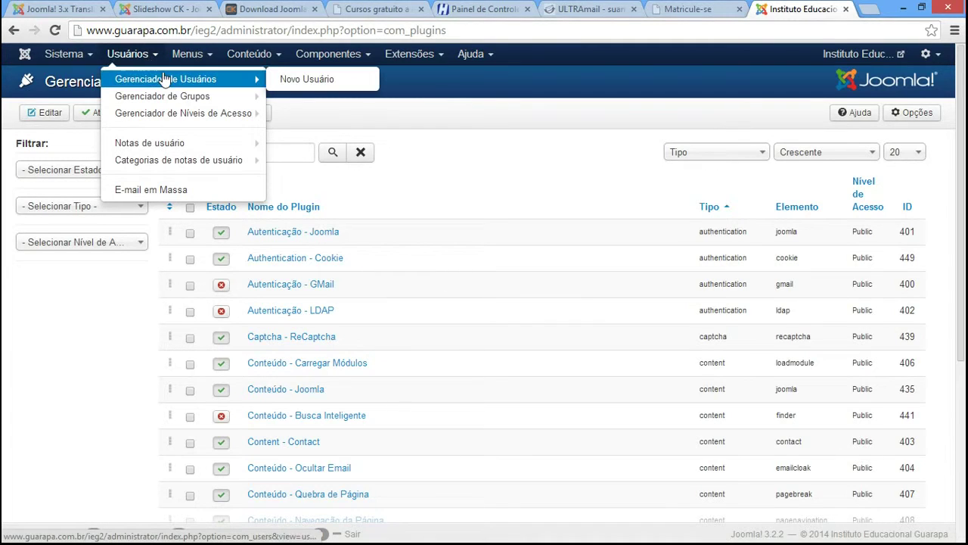
left_click(186, 86)
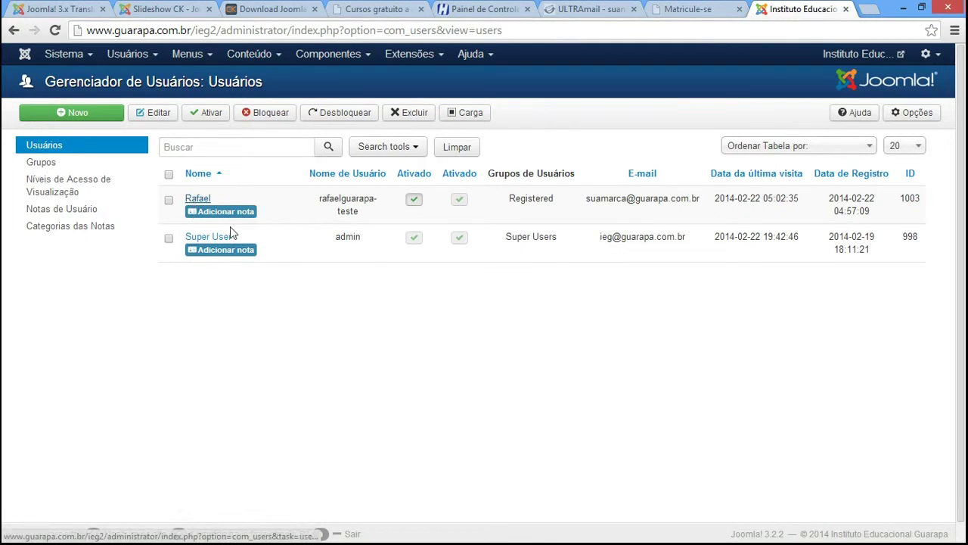
left_click(688, 9)
scroll(965, 155, "down", 3)
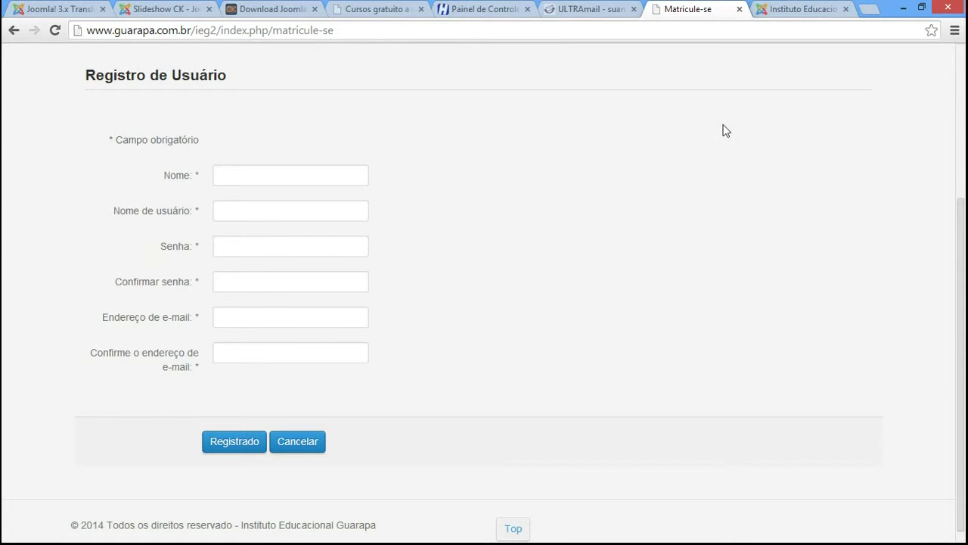
left_click(796, 8)
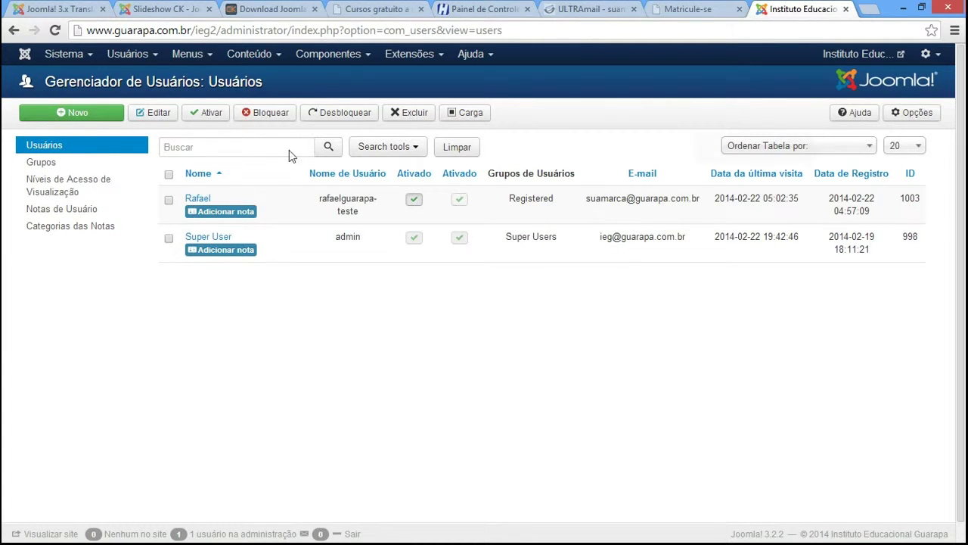
Open the configuration options of the user manager.
left_click(133, 55)
mouse_move(140, 89)
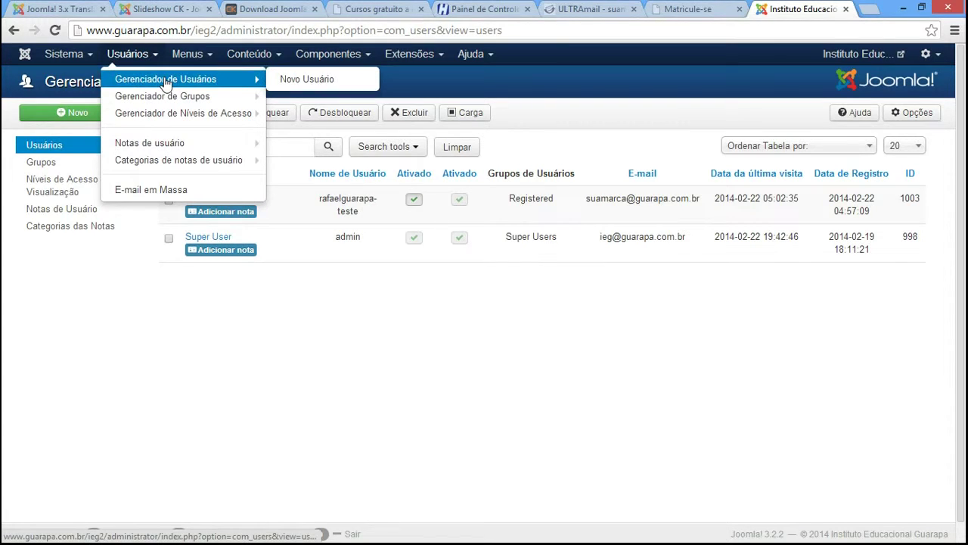
left_click(451, 387)
left_click(899, 115)
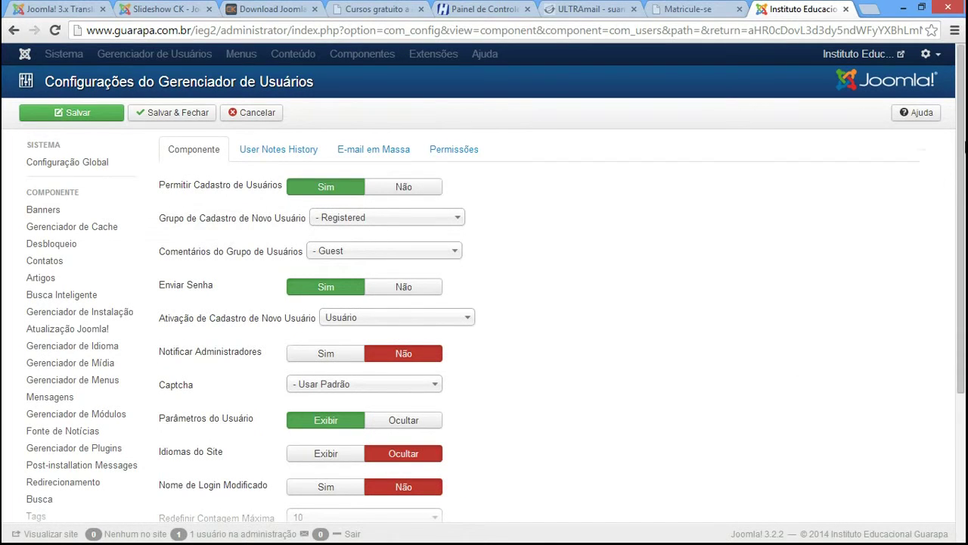
Set the Captcha option for user registration to Captcha - ReCaptcha.
left_click_drag(963, 141, 943, 149)
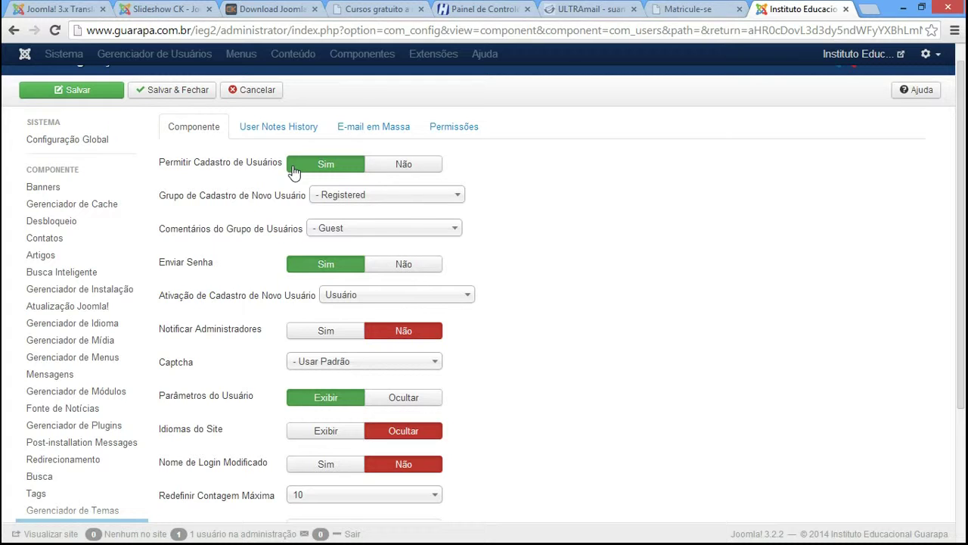
left_click_drag(962, 144, 964, 222)
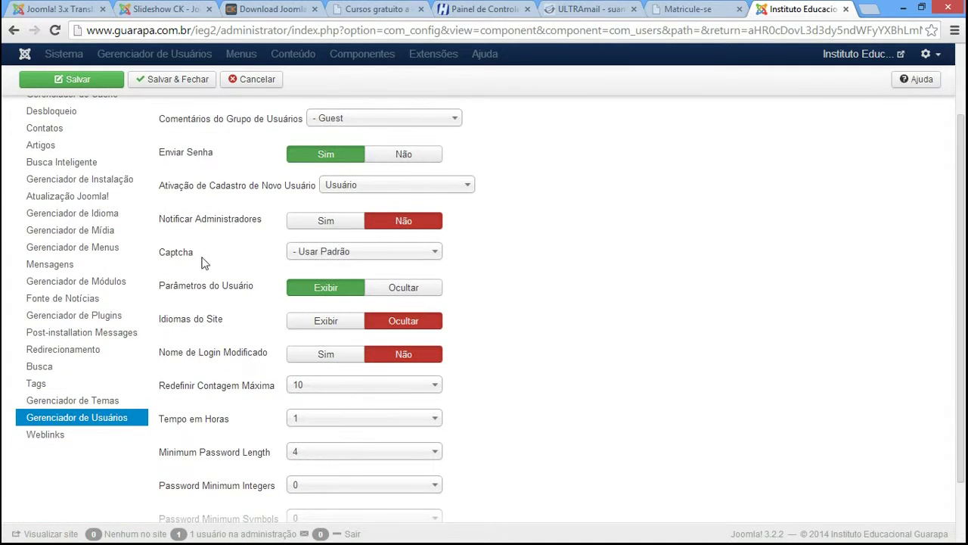
double_click(176, 252)
left_click(502, 250)
left_click(425, 255)
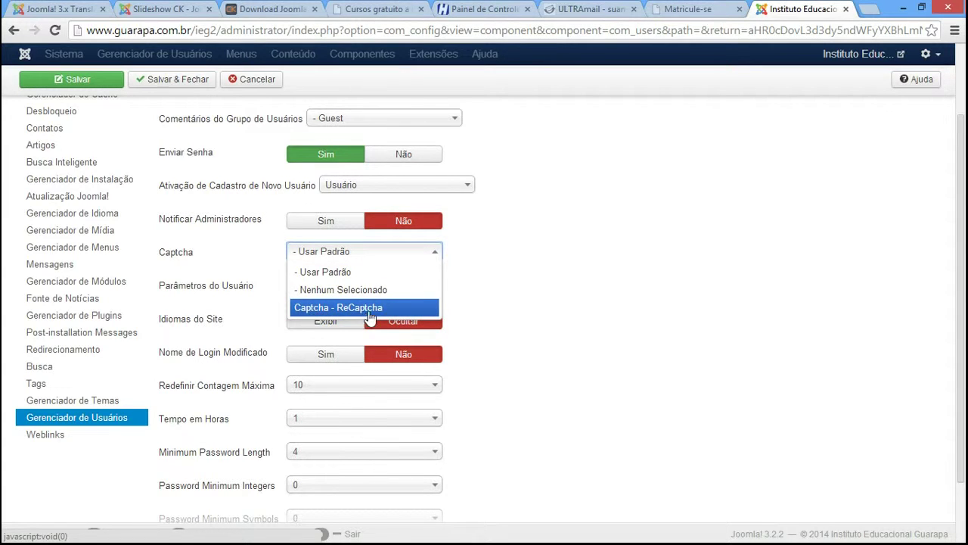
left_click(322, 308)
Check the password and e-mail fields on the Matricule-se registration form, and return to the user manager configuration.
left_click_drag(962, 296, 961, 354)
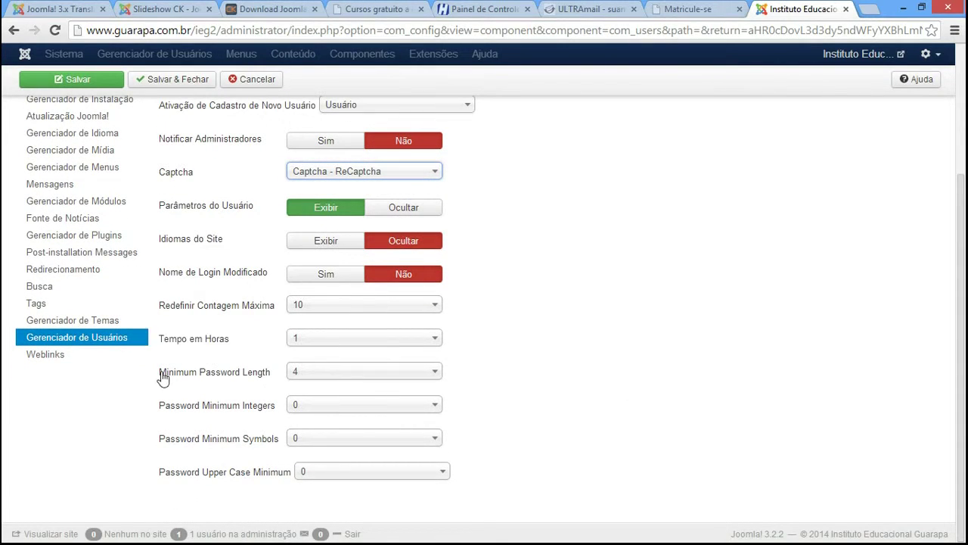
left_click(686, 7)
left_click(245, 284)
left_click(251, 318)
left_click(254, 284)
left_click(258, 253)
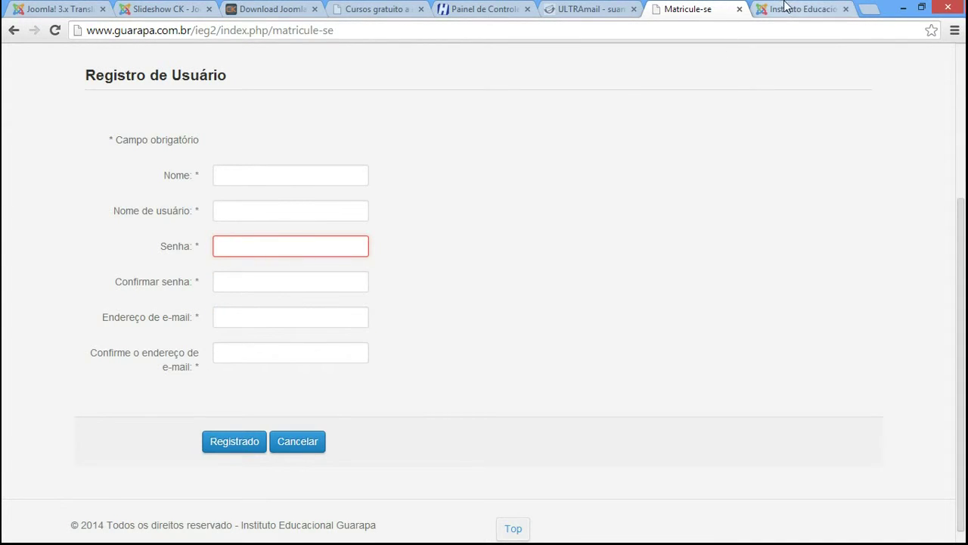
left_click(809, 8)
Set the Minimum Password Length for user accounts to 8.
mouse_move(241, 380)
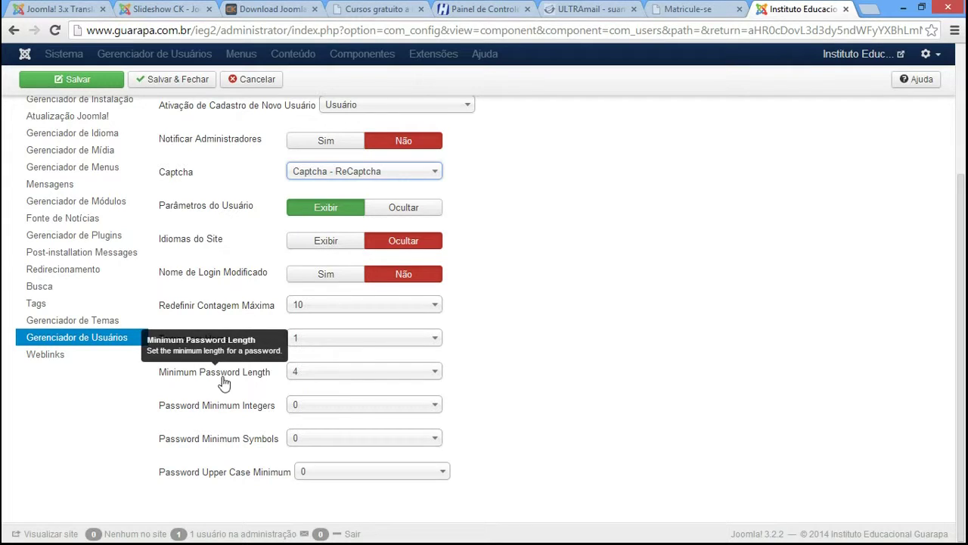
left_click(312, 379)
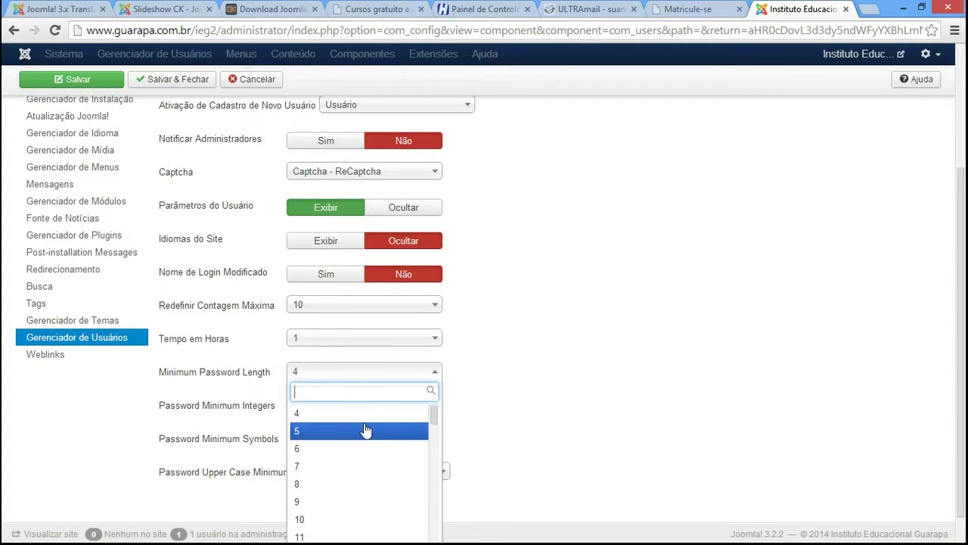
key("Up")
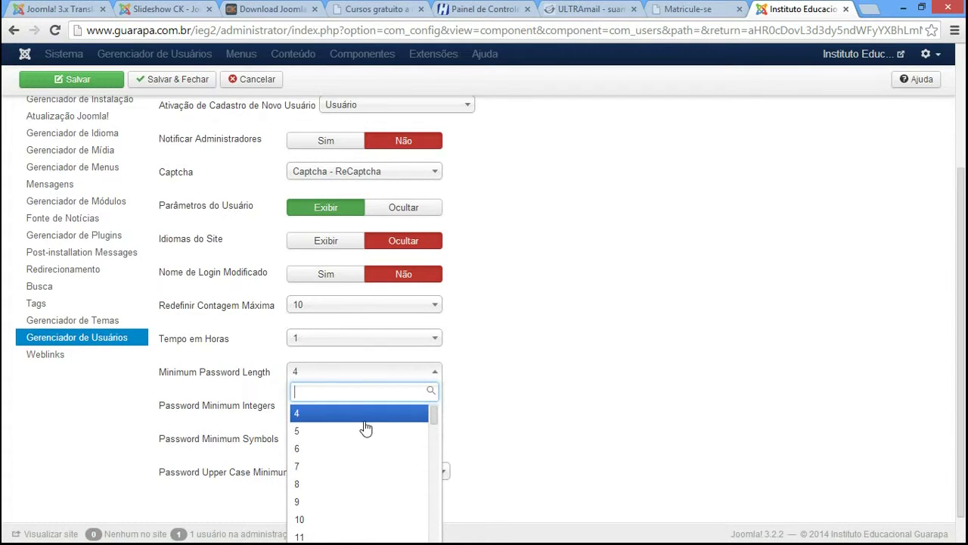
left_click(349, 485)
left_click(560, 377)
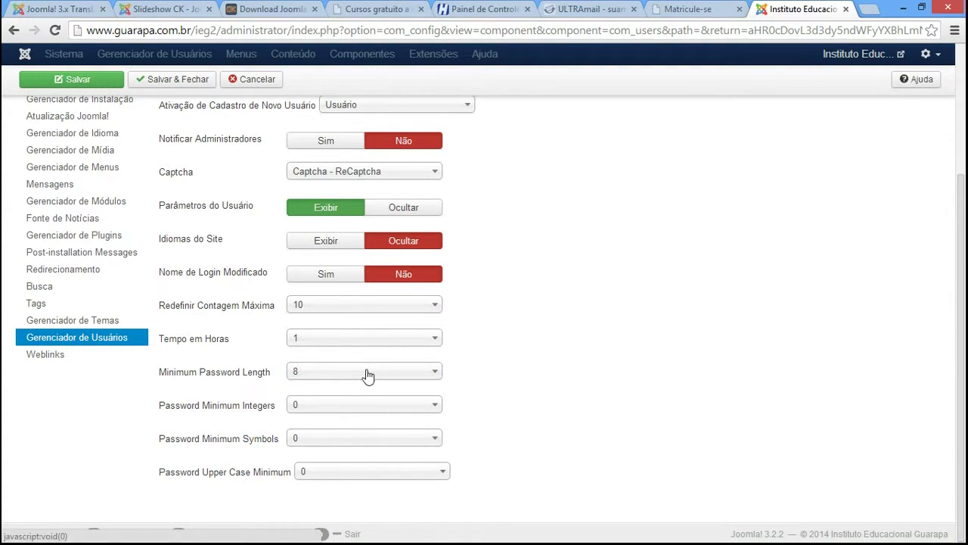
Set Password Minimum Integers to 1 and view the choices for Password Minimum Symbols.
mouse_move(214, 409)
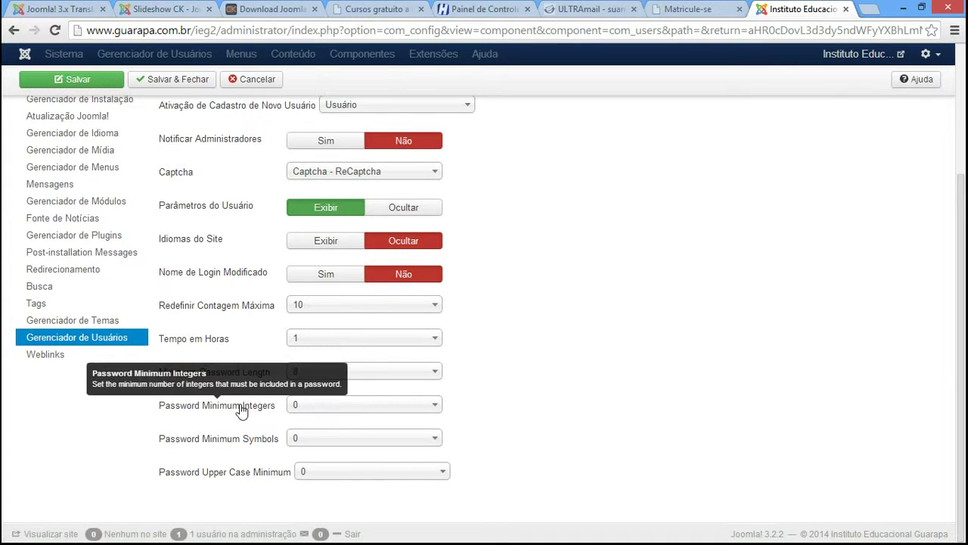
left_click(366, 410)
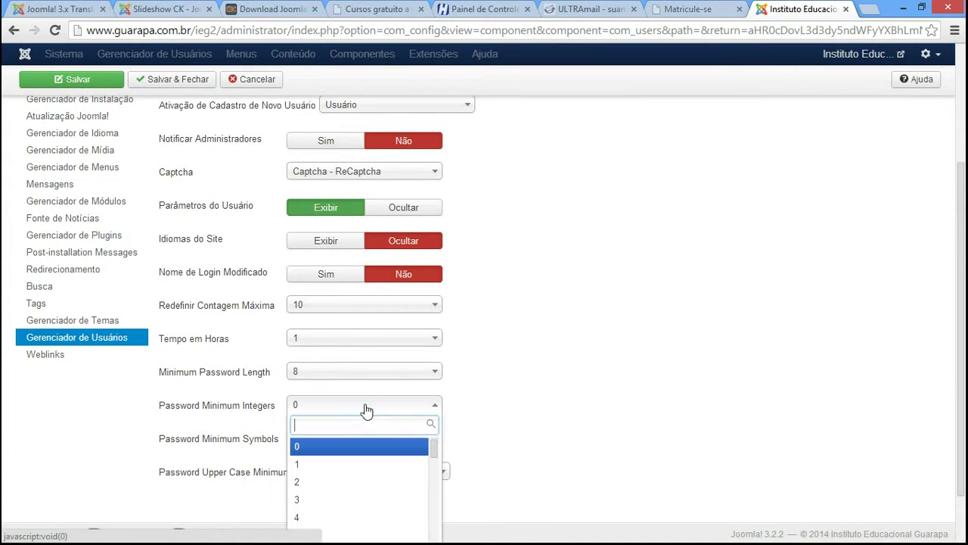
left_click(348, 466)
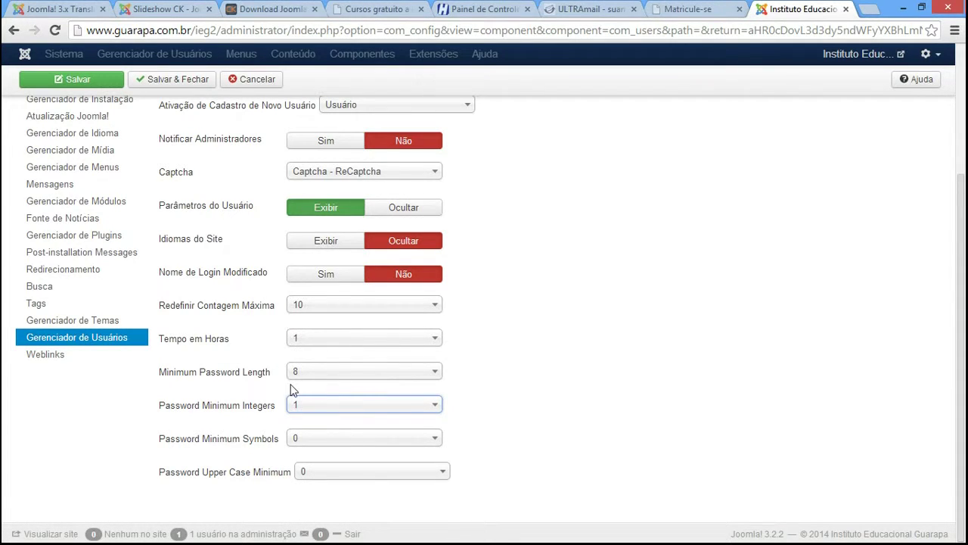
left_click(619, 388)
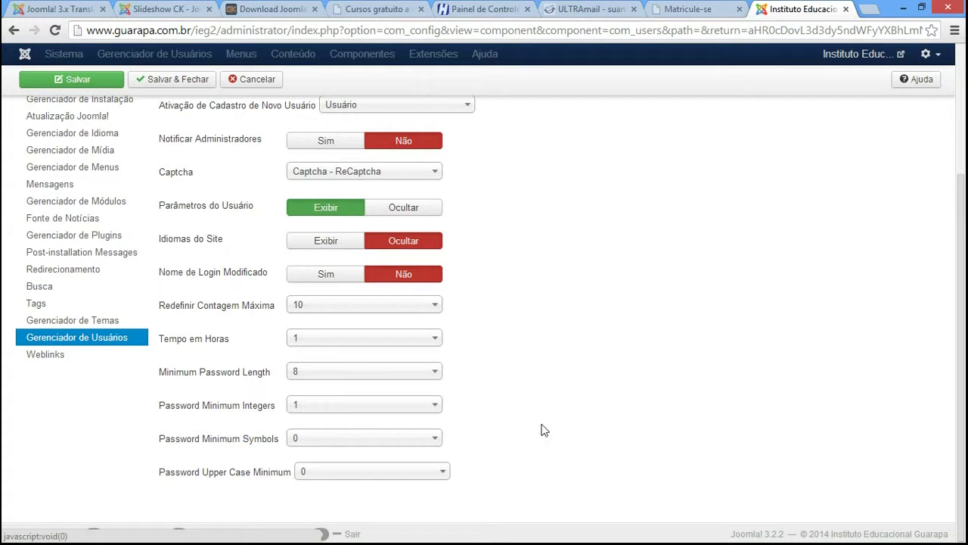
left_click(409, 447)
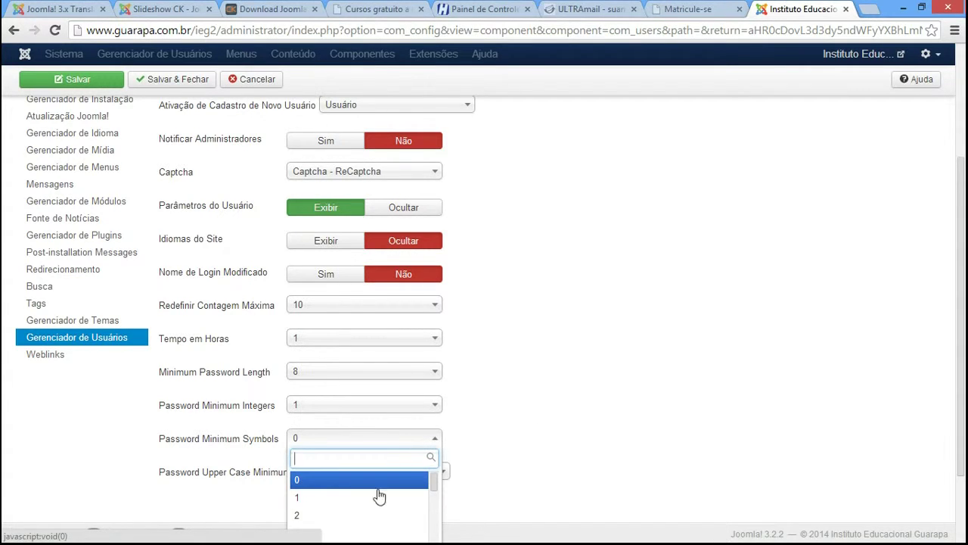
left_click(351, 431)
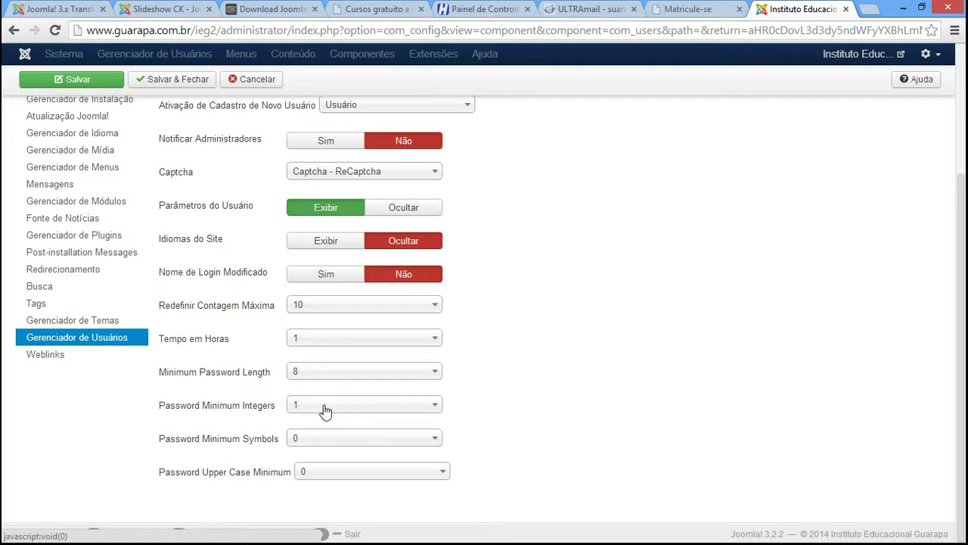
Review the user manager configuration from its beginning, then save and close it.
left_click_drag(962, 401, 963, 272)
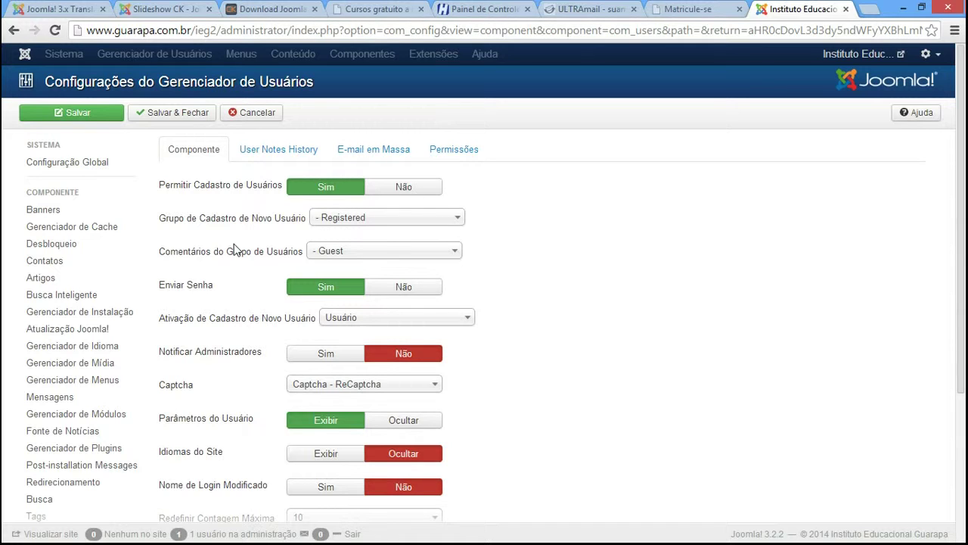
mouse_move(198, 287)
mouse_move(964, 131)
left_mouse_down()
mouse_move(963, 257)
mouse_move(964, 130)
left_mouse_up()
left_click(159, 114)
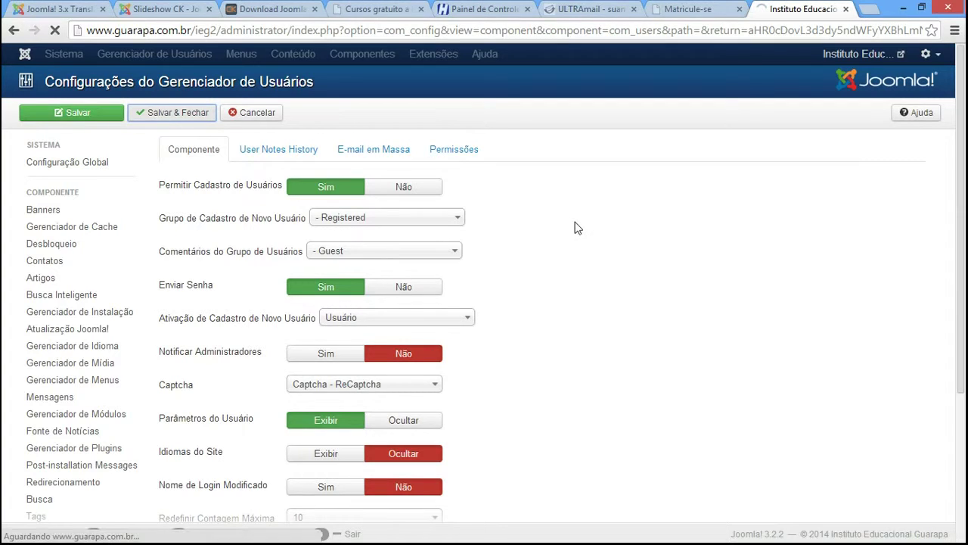
Reload the Matricule-se registration form, examine its Captcha field and request new challenge images.
left_click(687, 8)
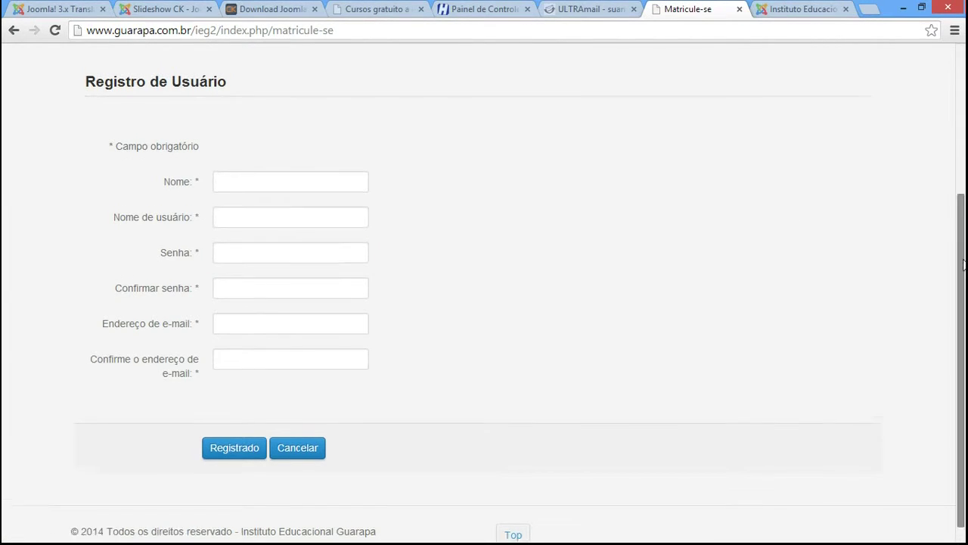
scroll(953, 365, "up", 2)
scroll(954, 365, "down", 2)
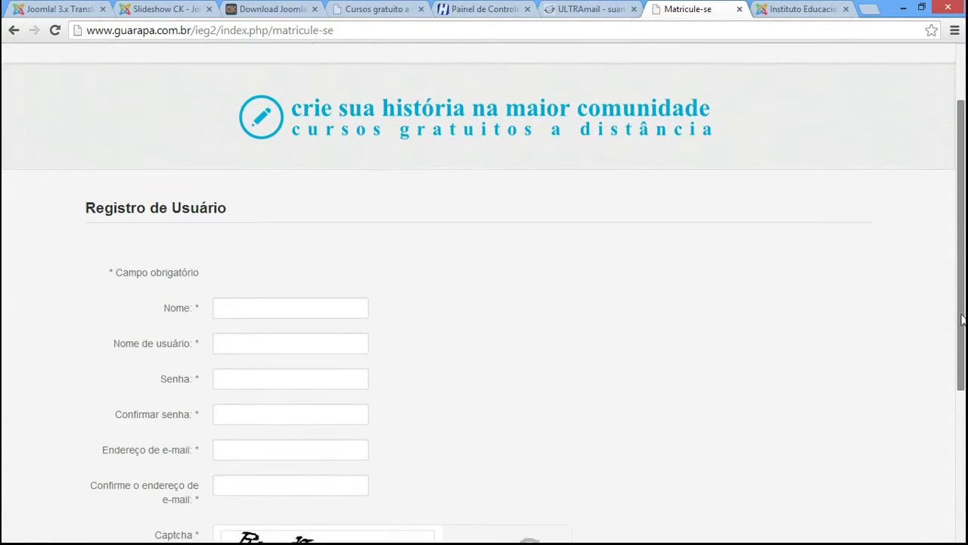
scroll(953, 365, "down", 1)
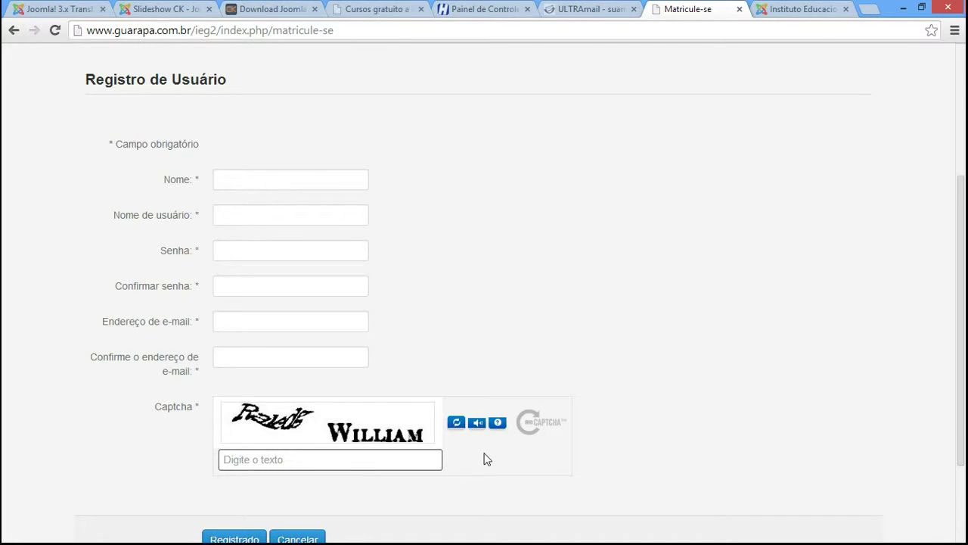
left_click(462, 426)
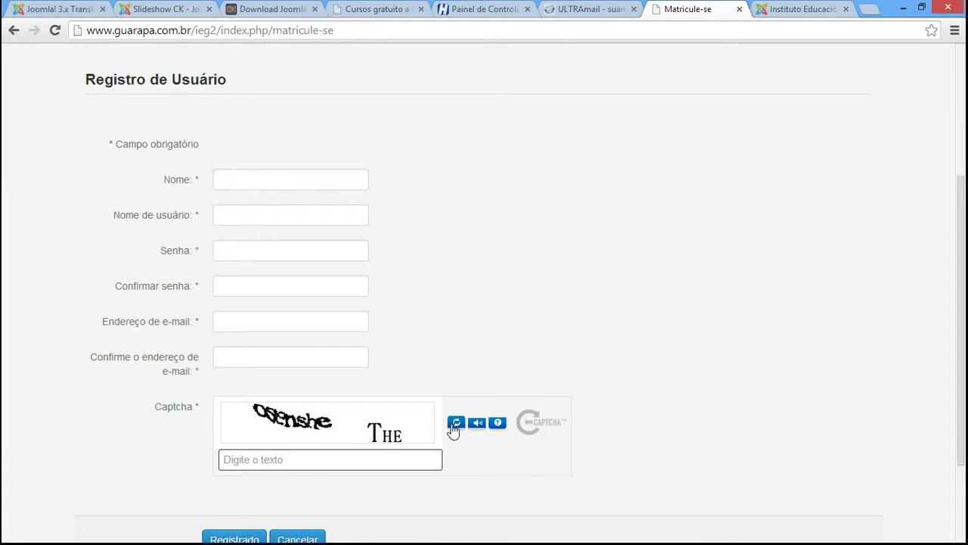
left_click(455, 428)
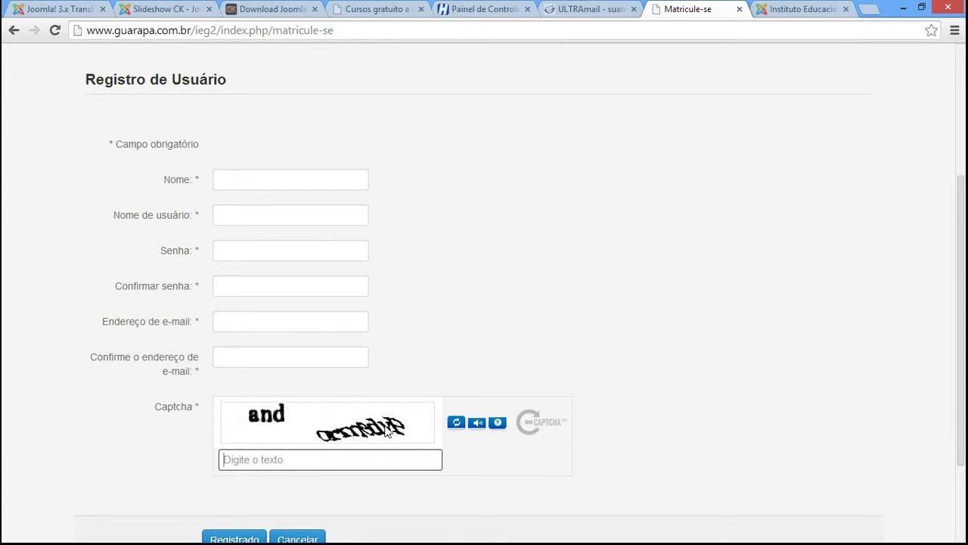
scroll(386, 431, "down", 1)
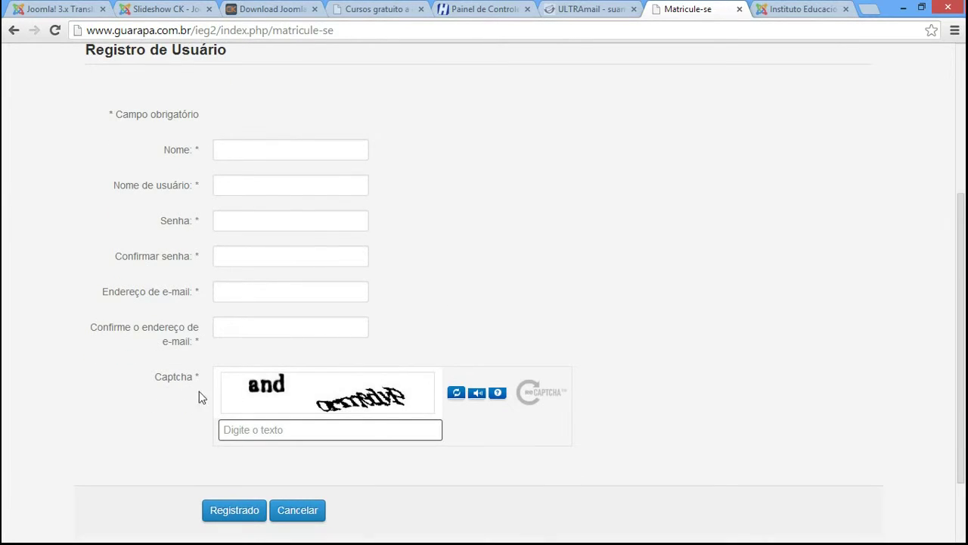
Open the settings of the Captcha - ReCaptcha plugin from the administrator's plugin manager.
left_click(804, 8)
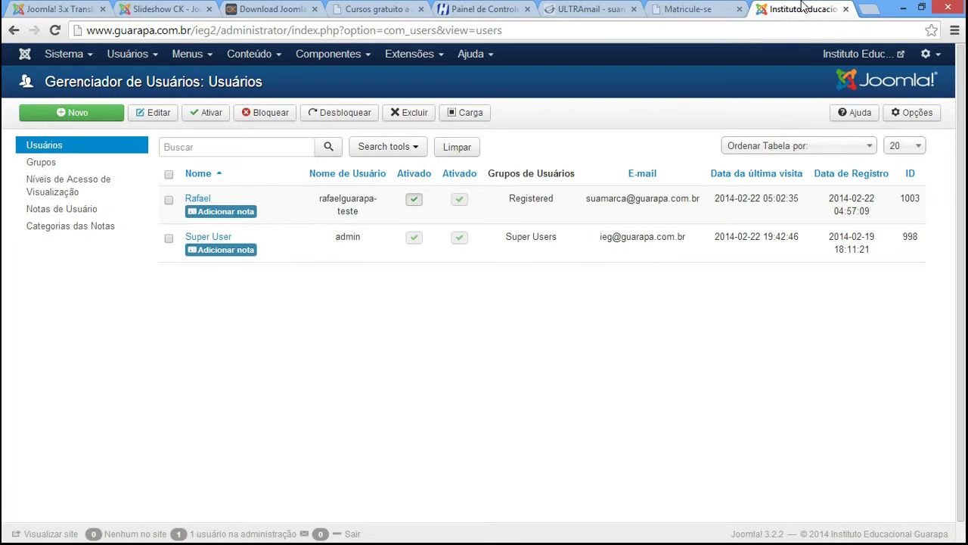
left_click(685, 9)
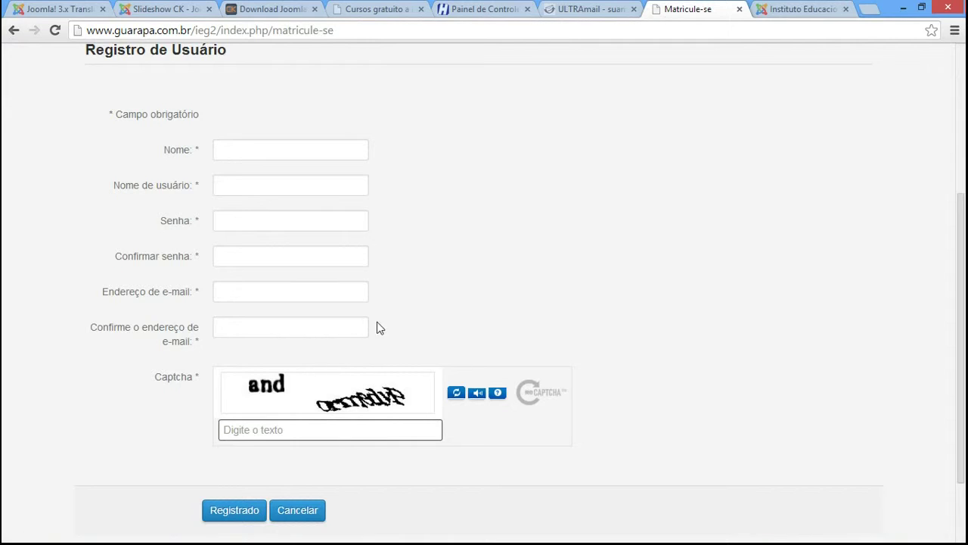
left_click(771, 9)
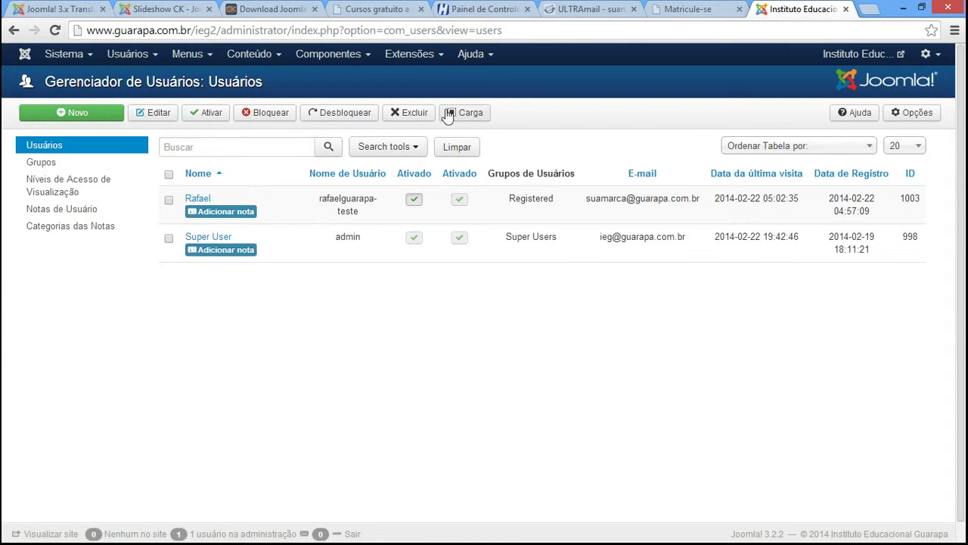
left_click(420, 54)
left_click(437, 126)
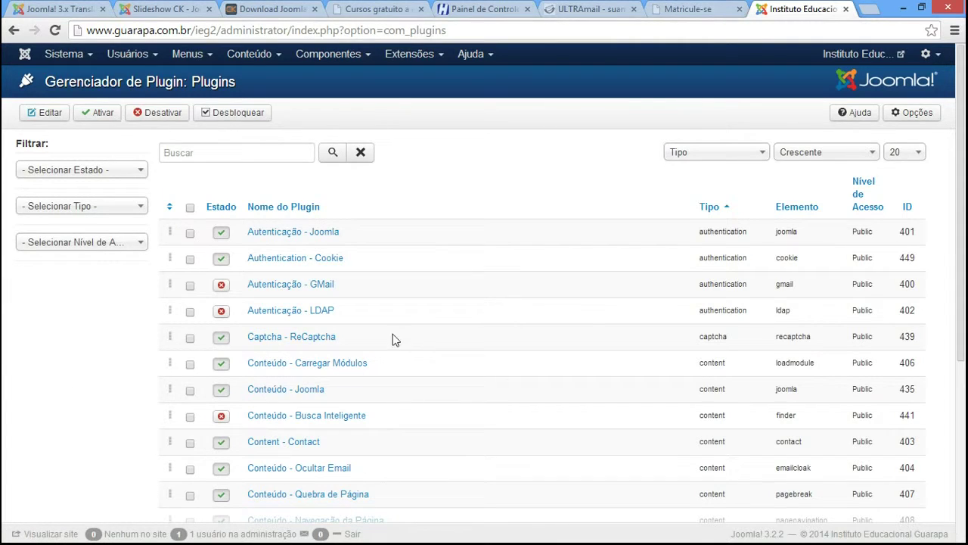
left_click(278, 342)
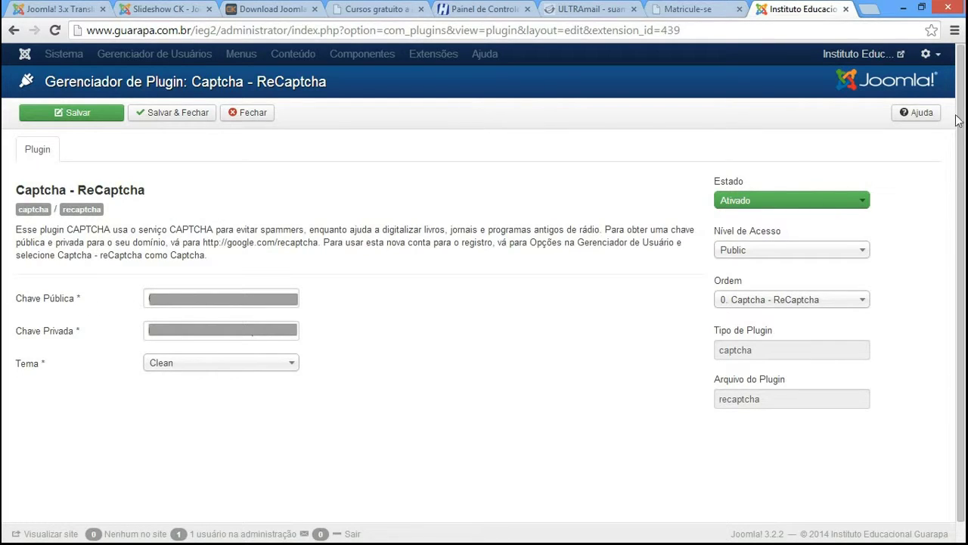
mouse_move(30, 373)
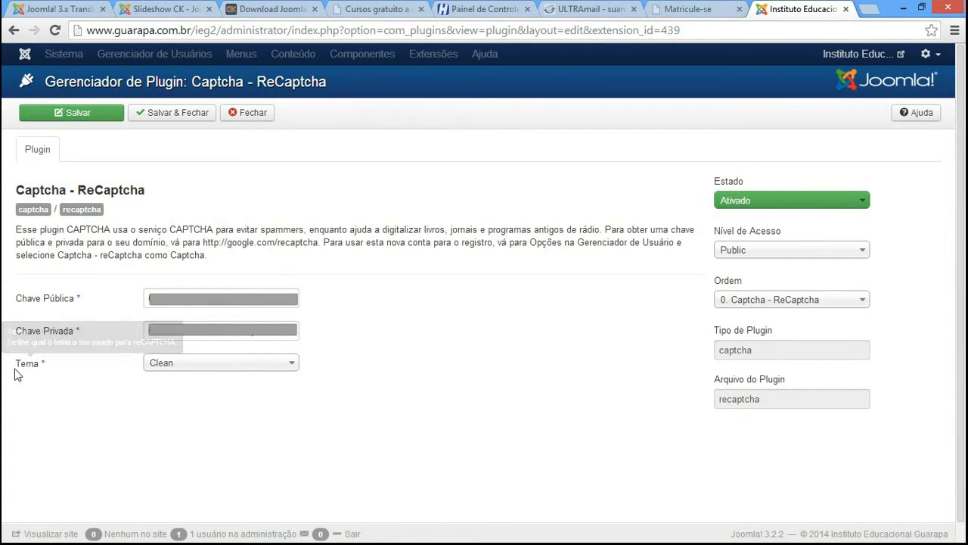
Set the ReCaptcha plugin's theme to PretoGlass, save it and reload the Matricule-se form to check the captcha.
left_click(169, 366)
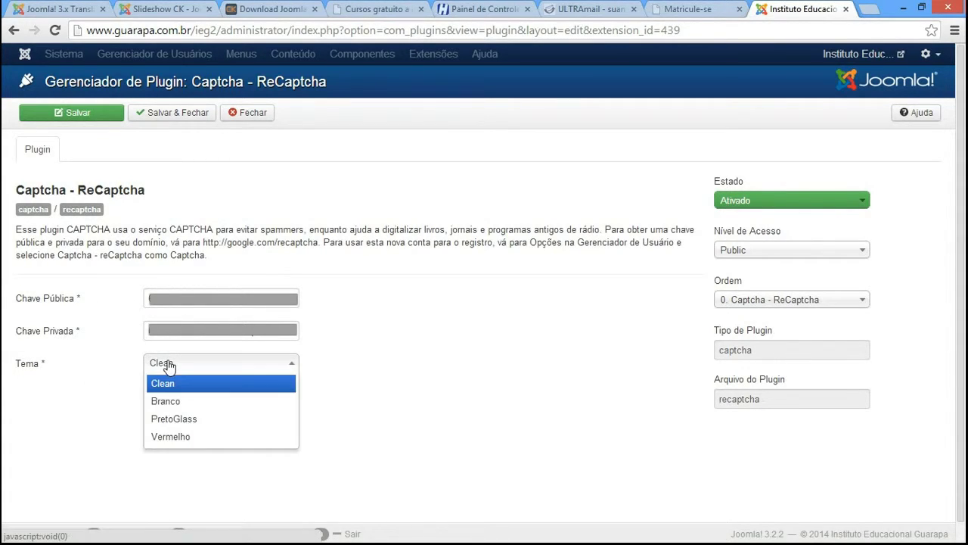
left_click(192, 429)
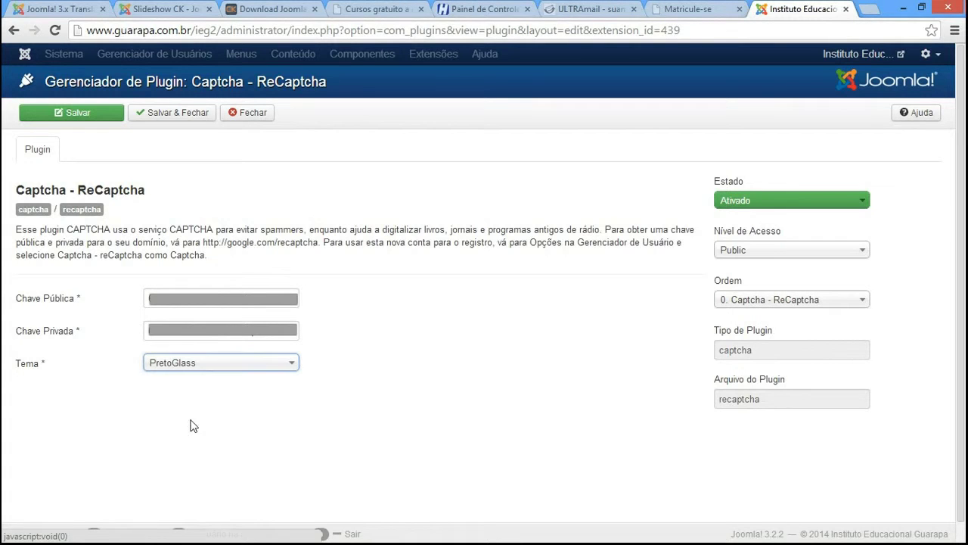
left_click(69, 113)
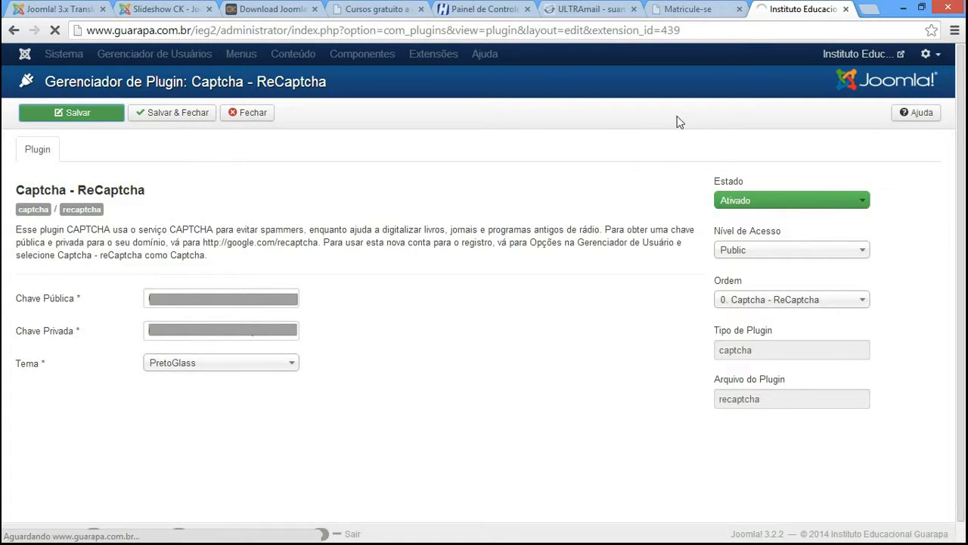
left_click(687, 9)
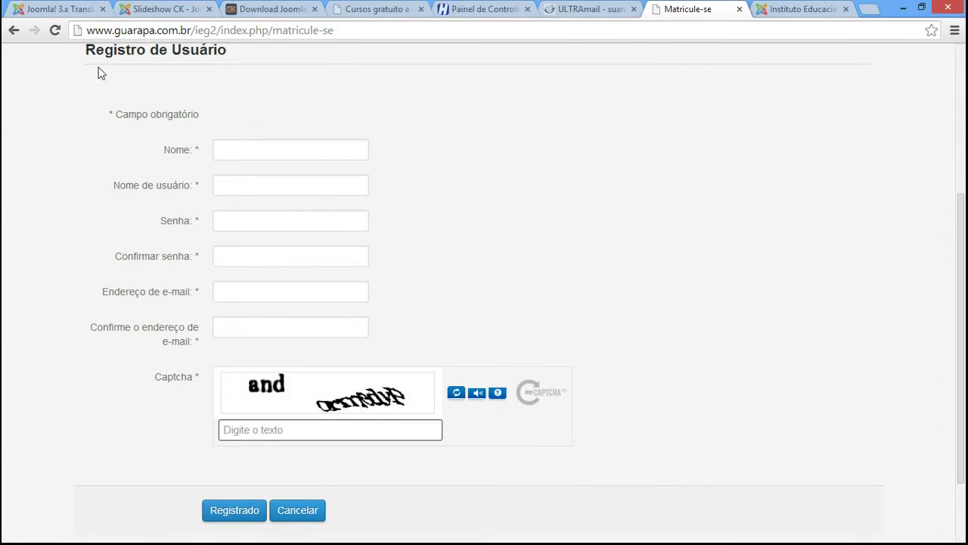
left_click(54, 30)
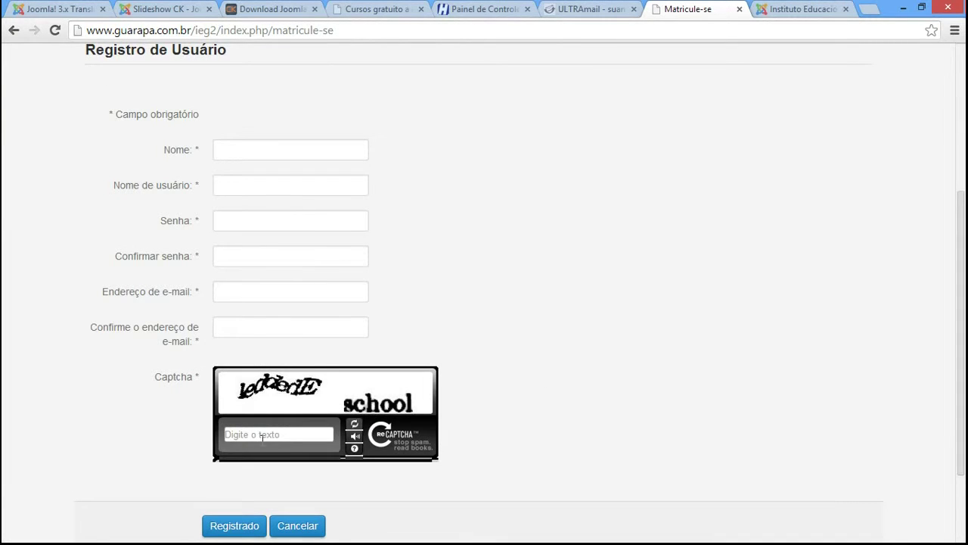
Switch the ReCaptcha plugin's theme to Branco, save it and reload the Matricule-se registration form.
left_click(826, 10)
left_click(255, 421)
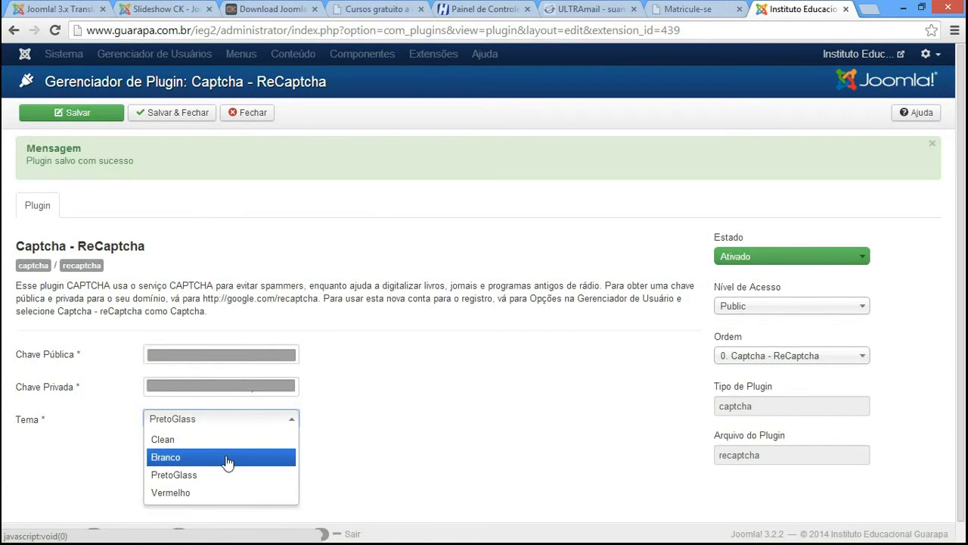
left_click(227, 457)
left_click(79, 114)
left_click(656, 16)
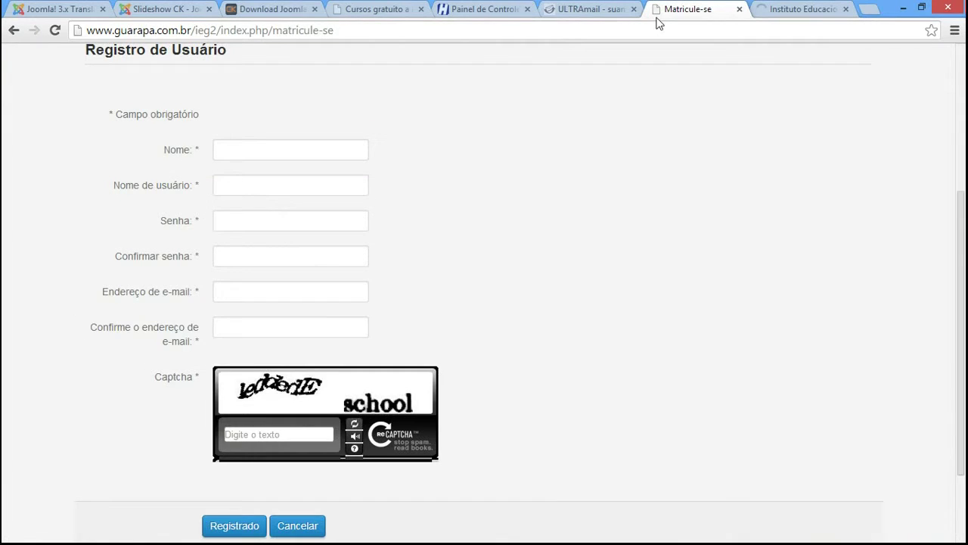
key("F5")
Change the ReCaptcha plugin's theme to Vermelho, save it and view the captcha on the reloaded Matricule-se form.
left_click(806, 11)
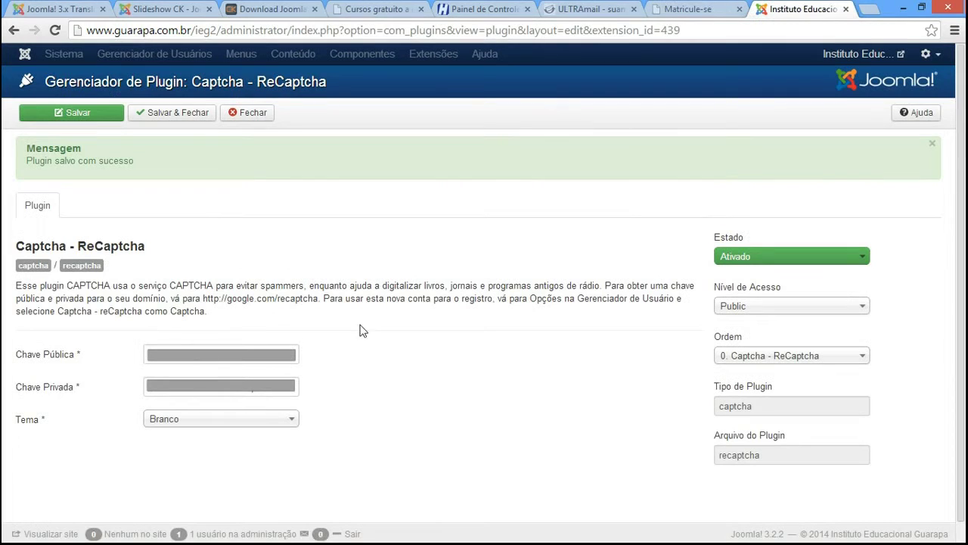
left_click(246, 421)
left_click(219, 492)
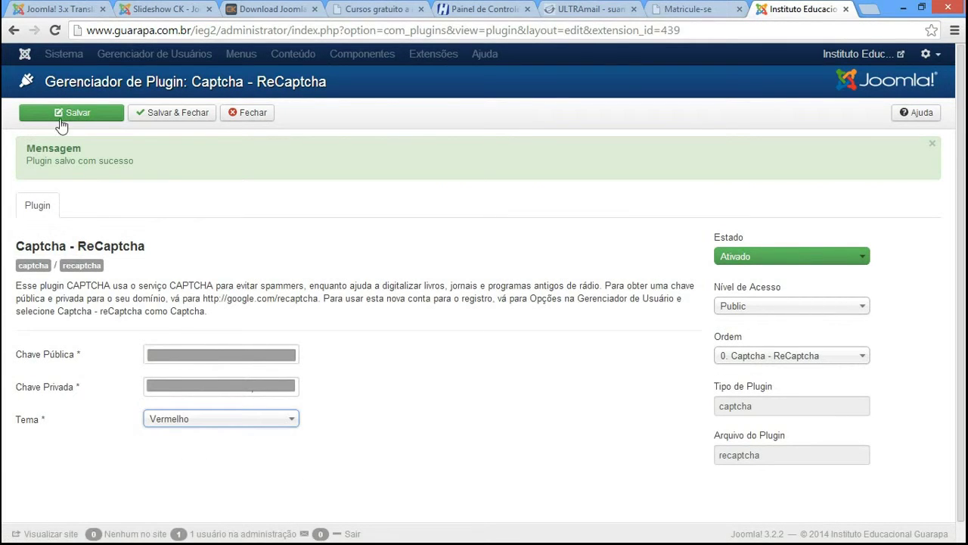
left_click(62, 119)
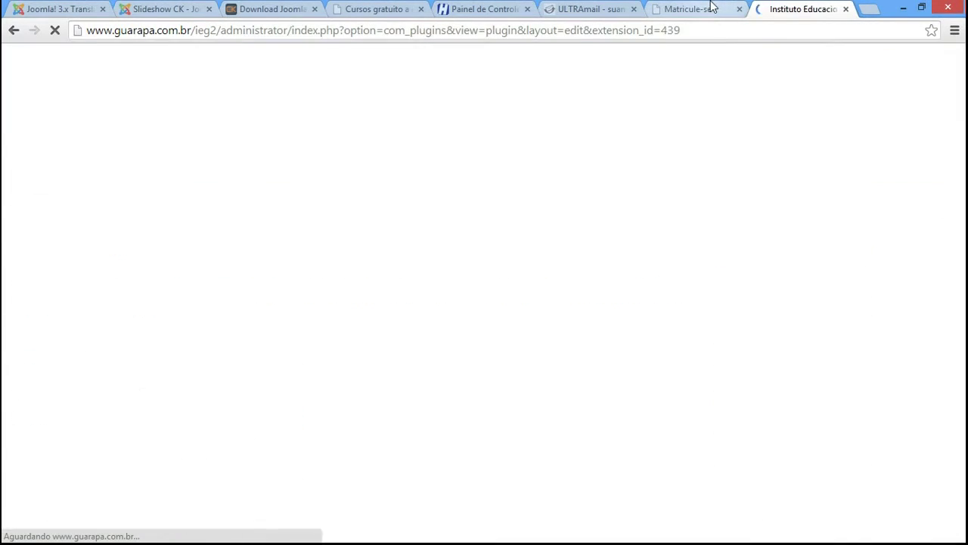
left_click(699, 9)
left_click(53, 30)
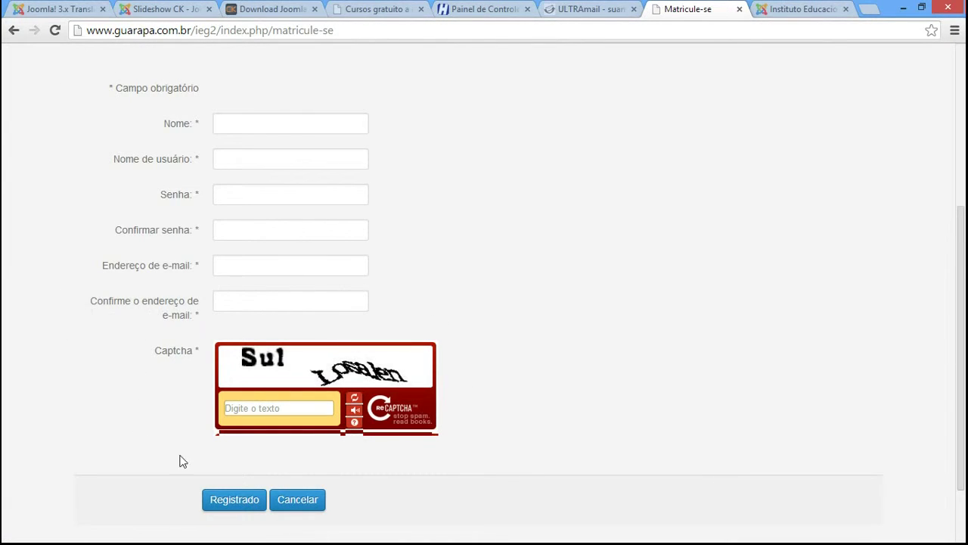
Set the ReCaptcha plugin's theme back to Clean, save and close the plugin, and reload the Matricule-se form.
left_click(801, 10)
left_click(255, 420)
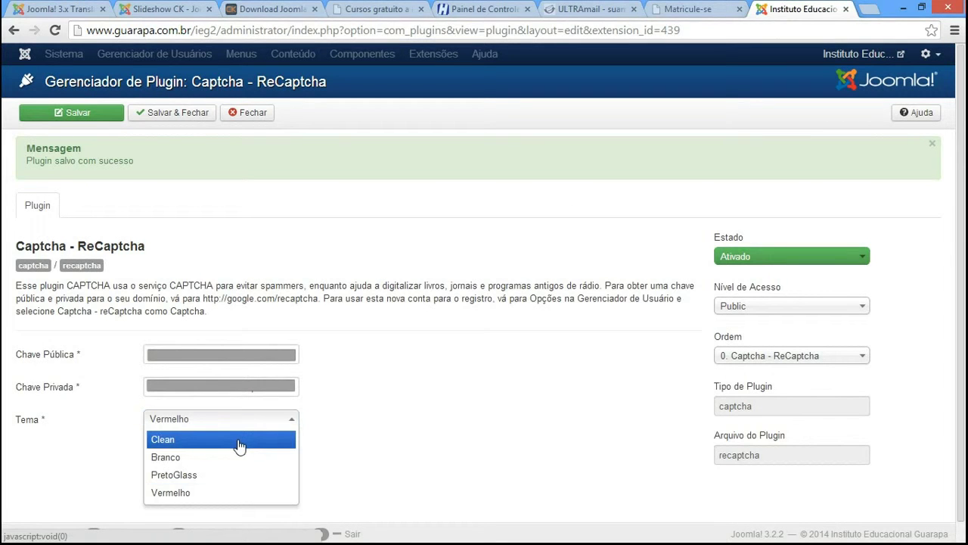
left_click(238, 445)
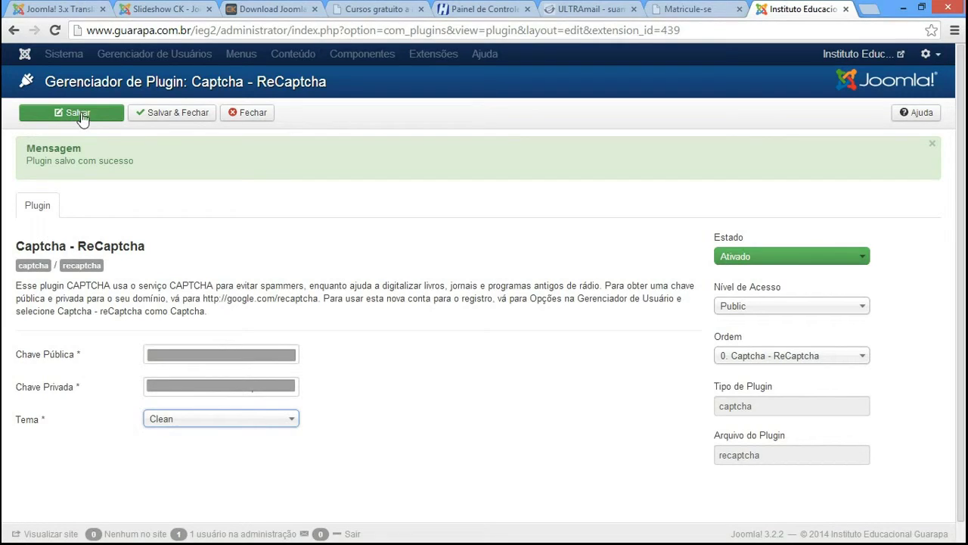
left_click(162, 114)
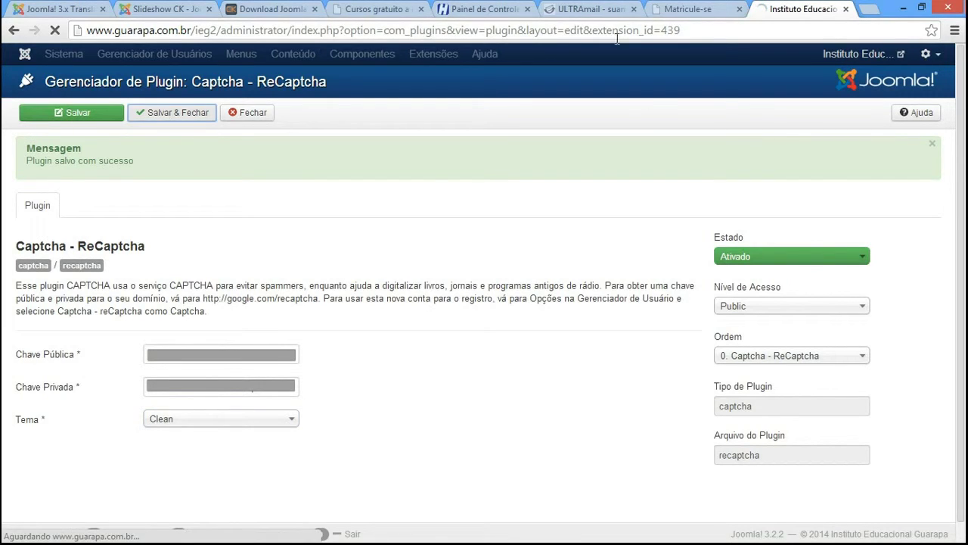
left_click(689, 8)
key("F5")
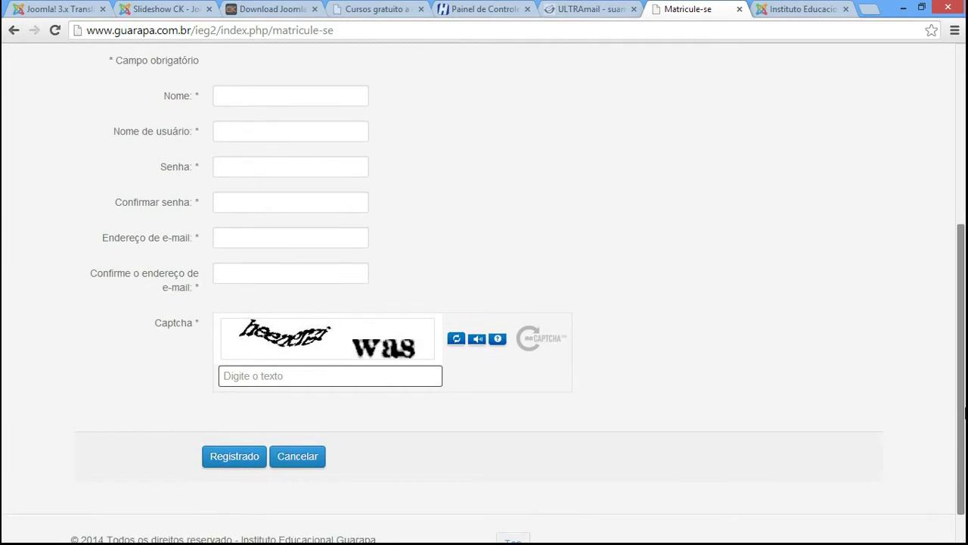
Examine the registration form's fields and read the help text of the Senha field.
scroll(965, 401, "up", 1)
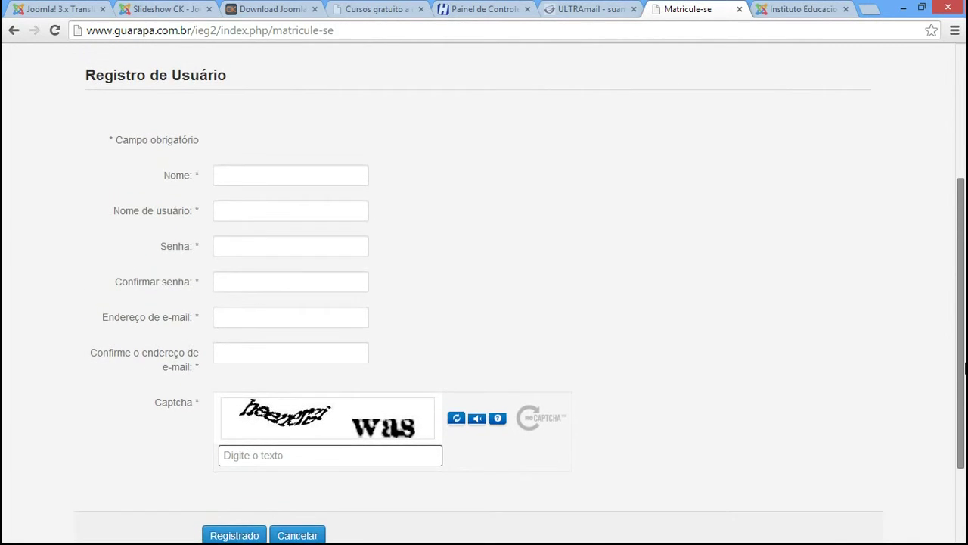
scroll(965, 363, "up", 1)
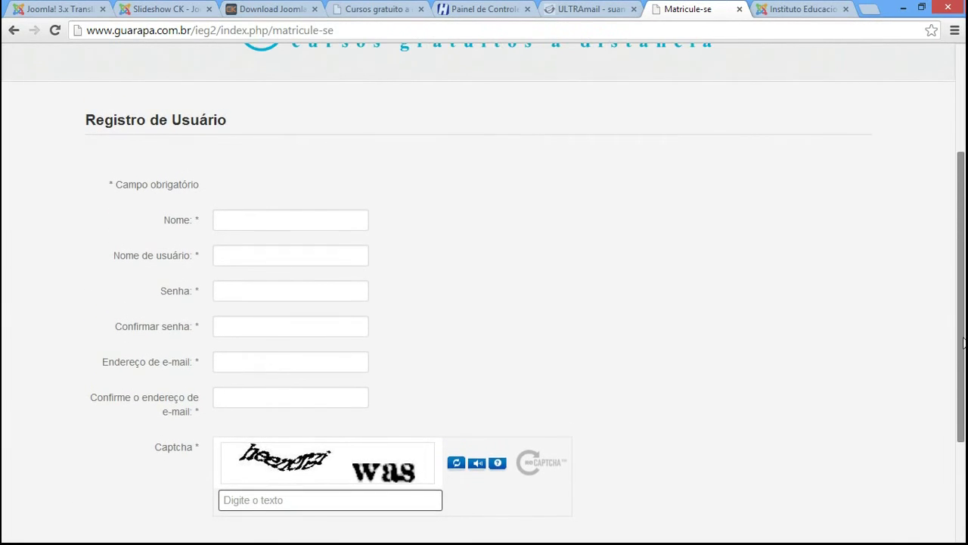
mouse_move(186, 296)
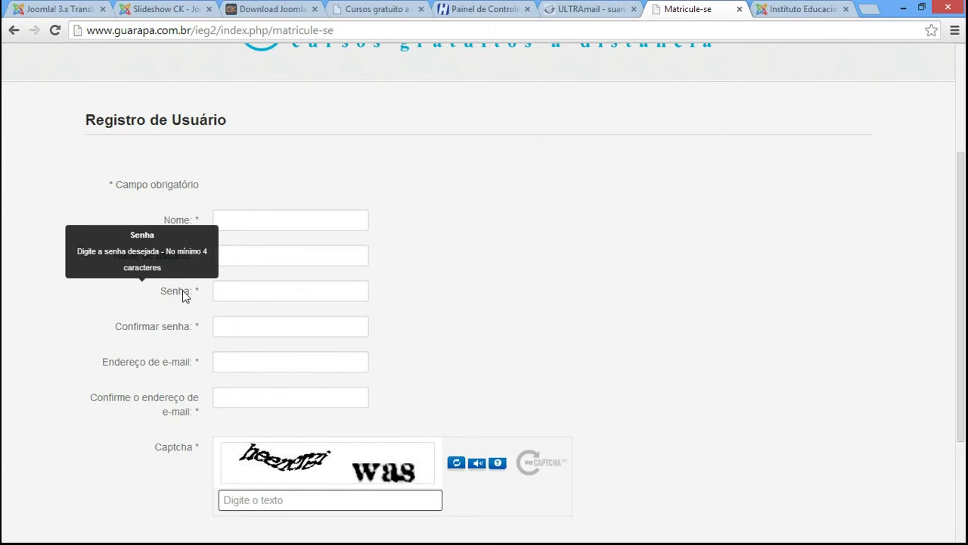